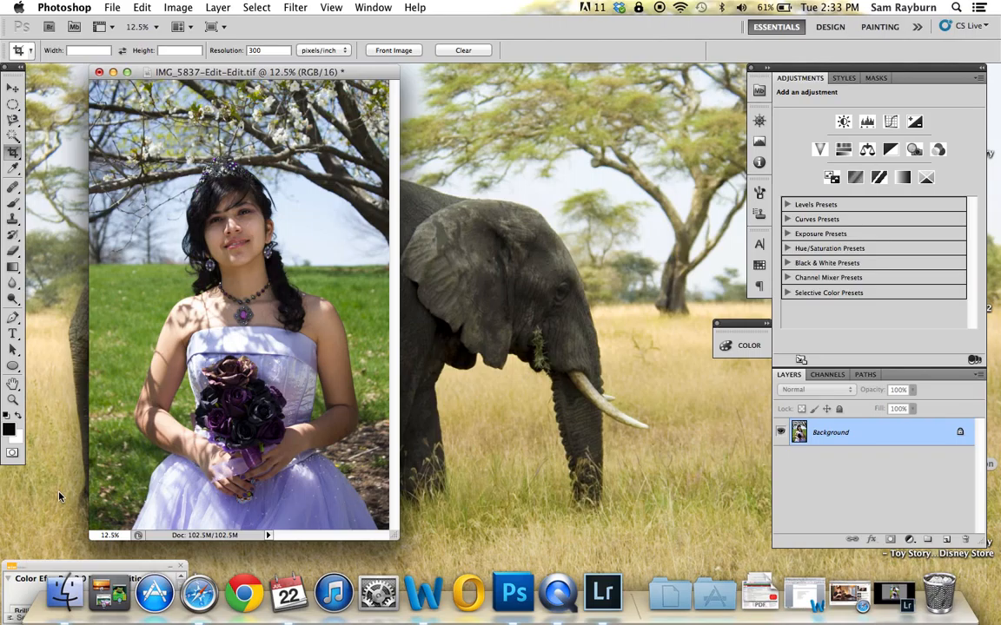
# Step: Enlarge the image window, duplicate the Background layer and set the copy's blend mode to Soft Light
pyautogui.moveTo(396, 536); pyautogui.dragTo(623, 562)
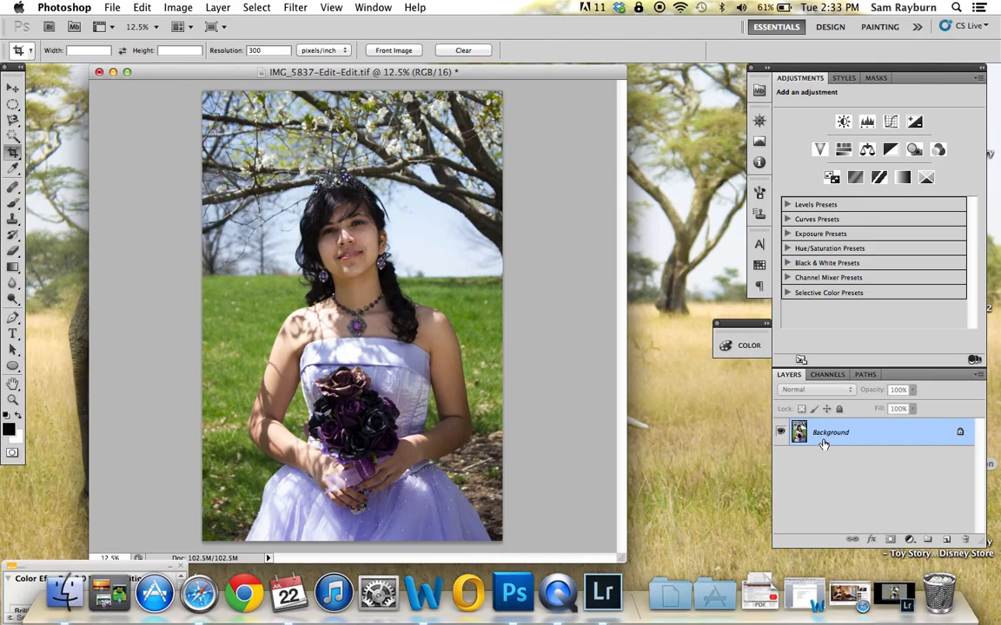
pyautogui.press('super+j')
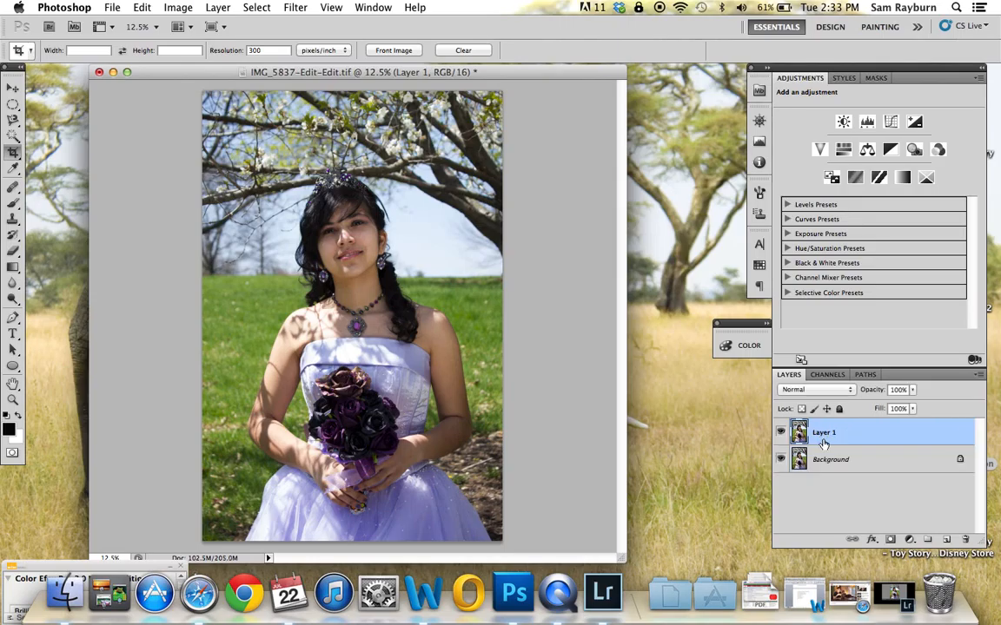
pyautogui.click(813, 391)
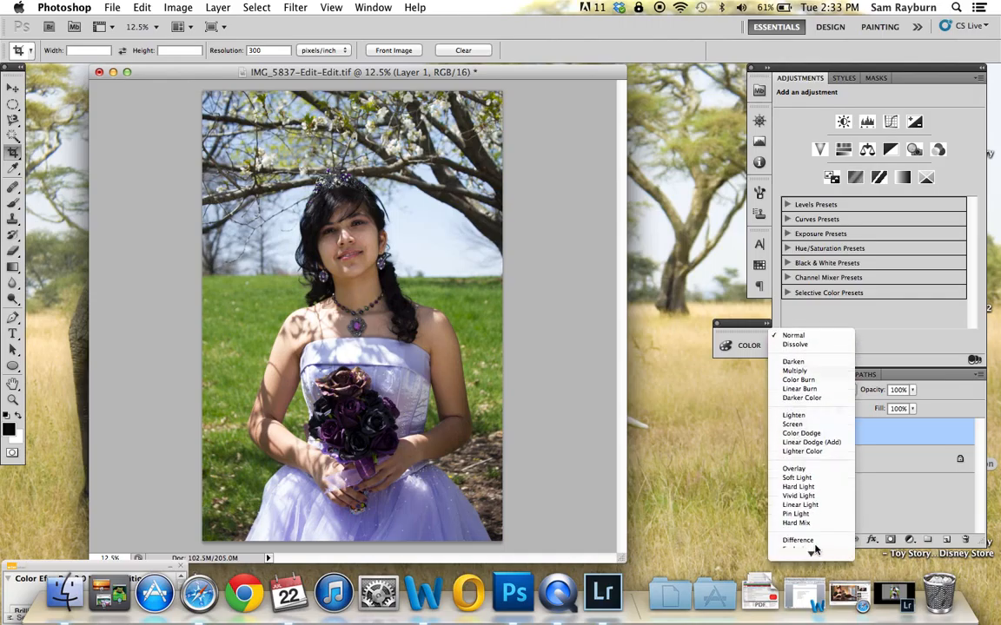
pyautogui.click(817, 479)
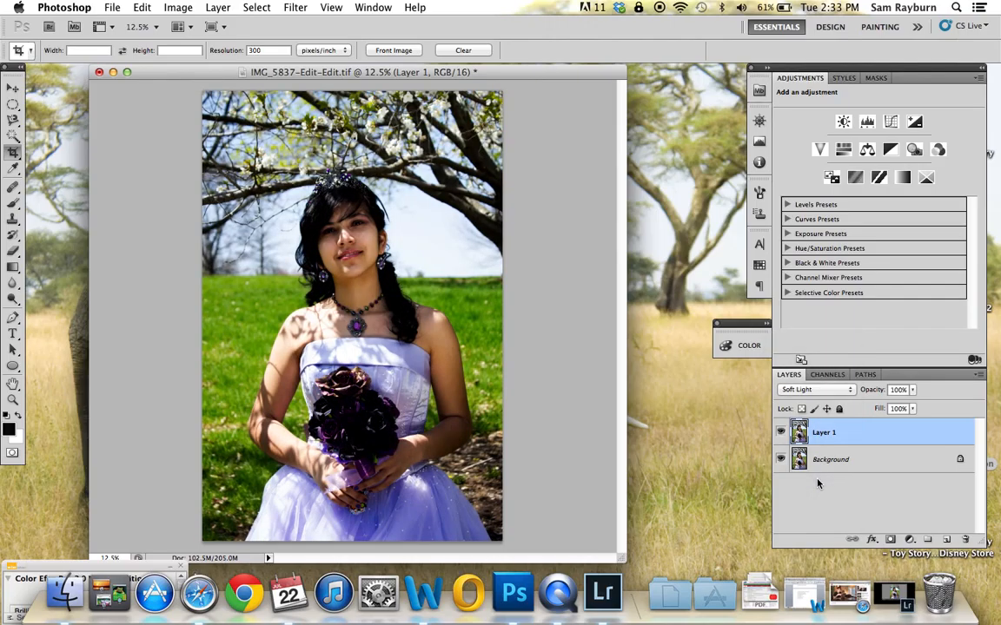
# Step: Add a Black & White adjustment layer with Reds 86, Yellows 132, Greens 107, Blues 107 and Magentas 72
pyautogui.click(909, 539)
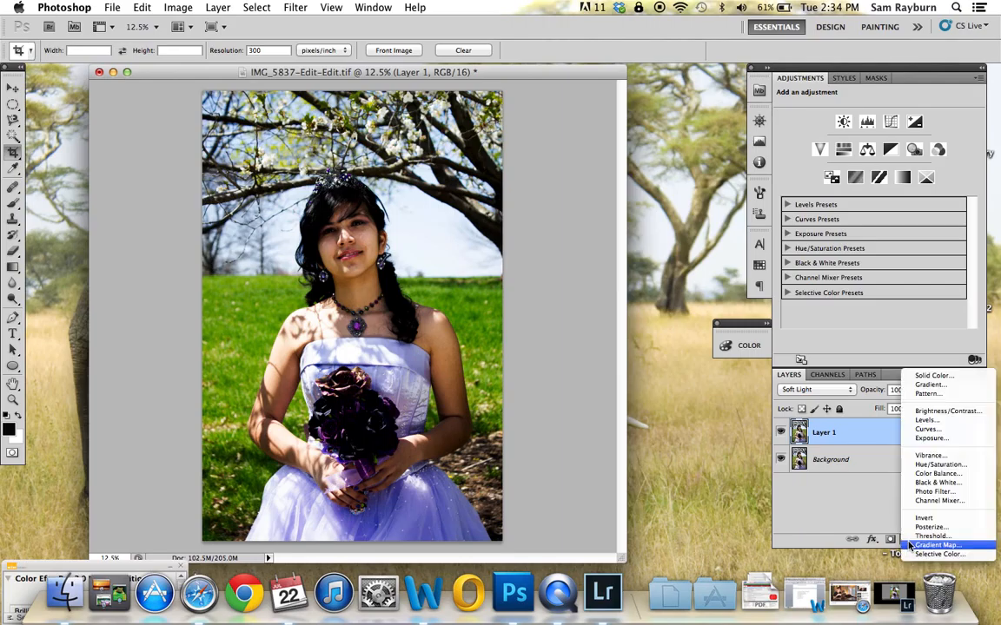
pyautogui.click(934, 482)
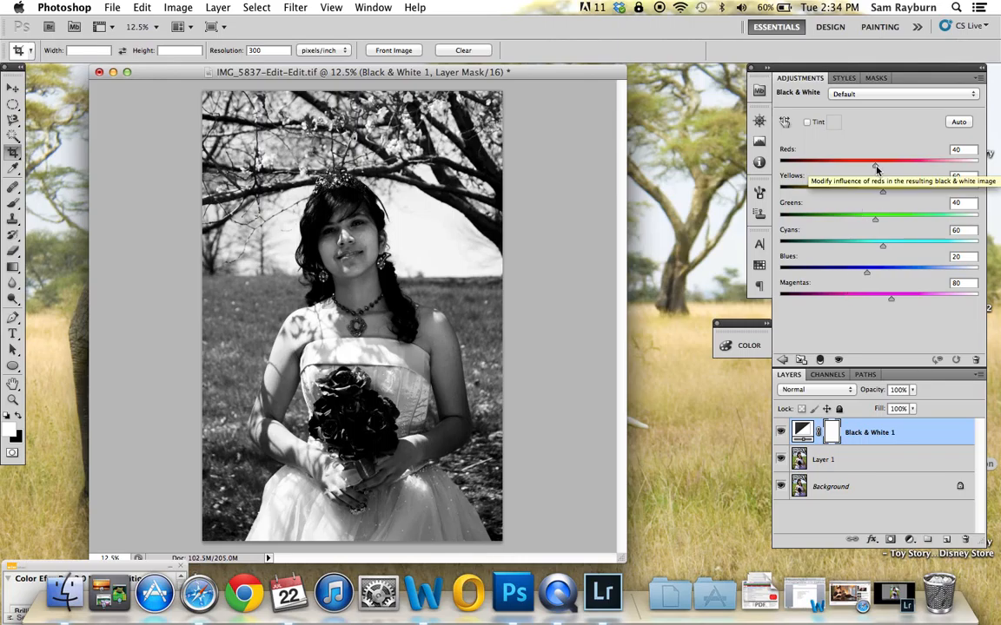
pyautogui.moveTo(875, 163); pyautogui.dragTo(893, 167)
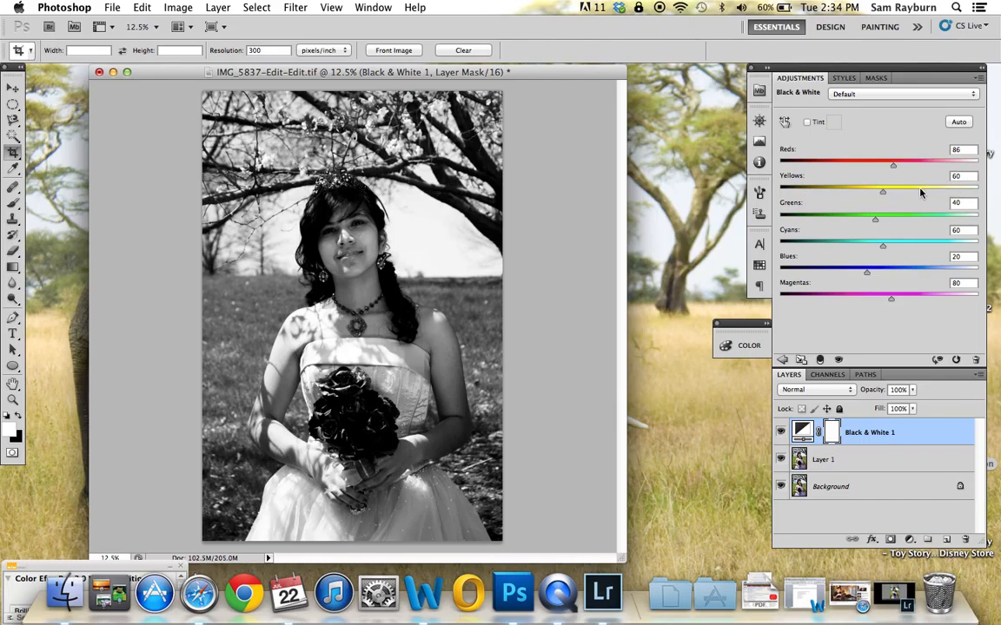
pyautogui.moveTo(882, 191); pyautogui.dragTo(910, 191)
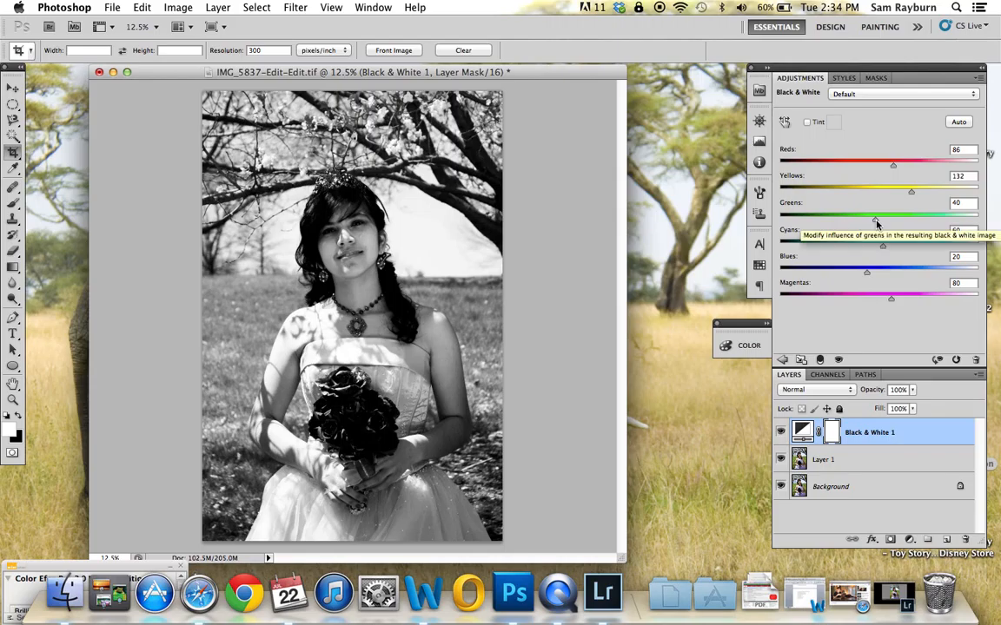
pyautogui.moveTo(876, 223); pyautogui.dragTo(901, 222)
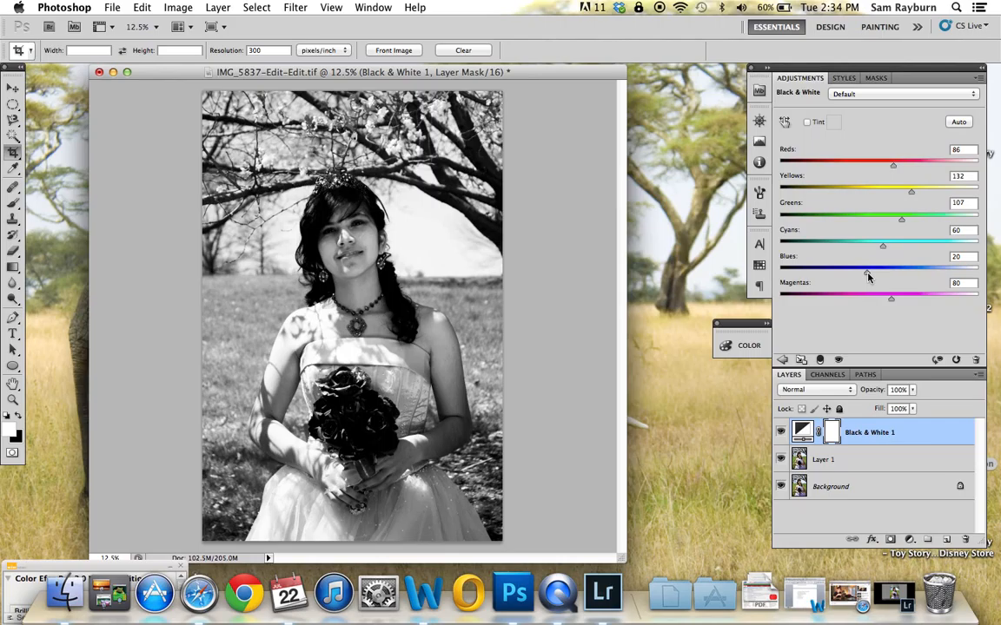
pyautogui.moveTo(867, 275); pyautogui.dragTo(888, 305)
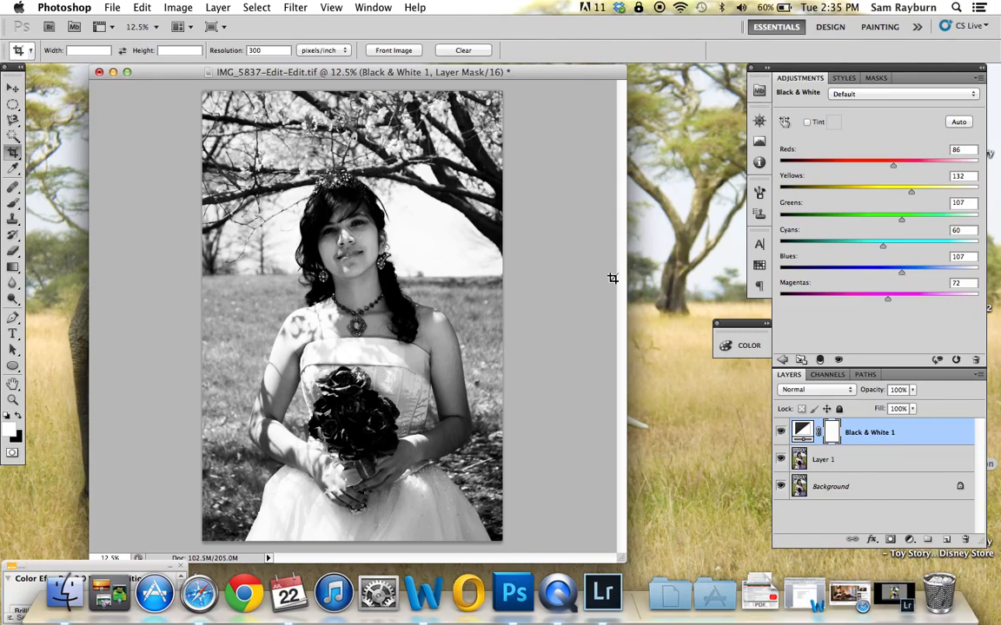
# Step: Add a Brightness/Contrast adjustment directly above Layer 1 and set its contrast to -19
pyautogui.click(839, 468)
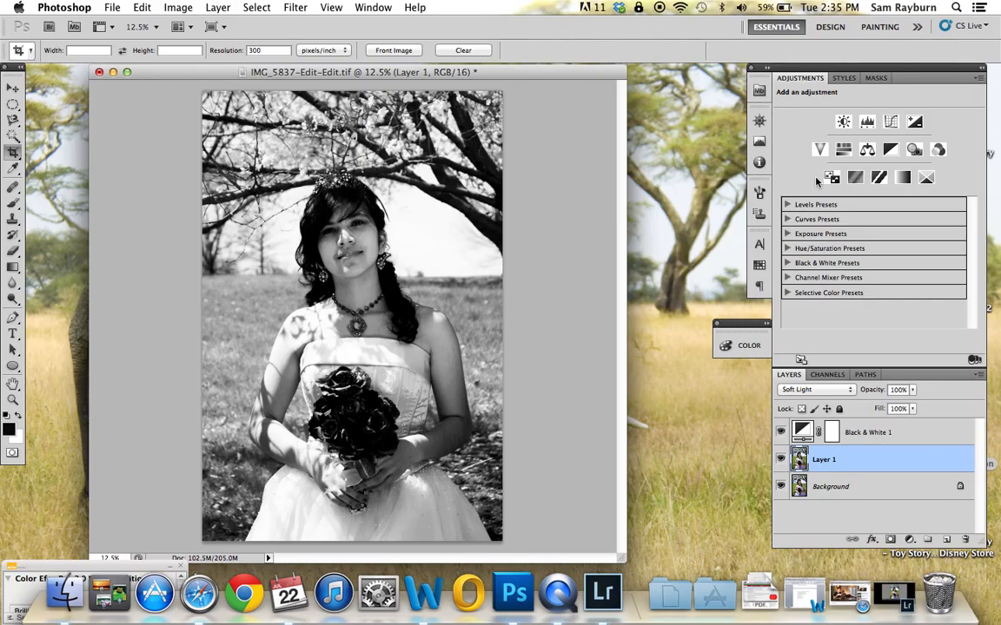
pyautogui.click(842, 123)
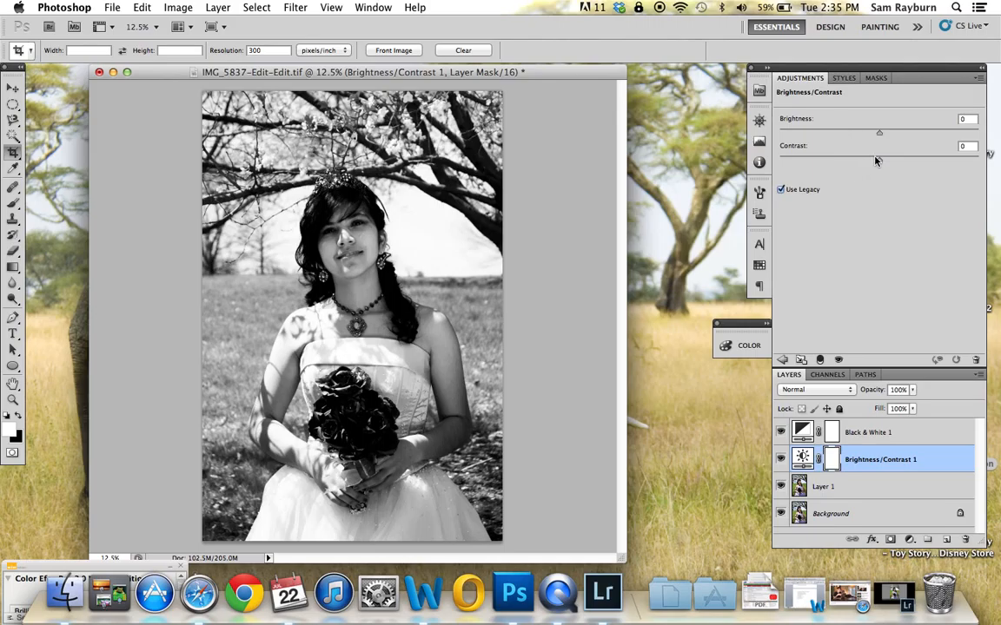
pyautogui.moveTo(879, 163); pyautogui.dragTo(856, 161)
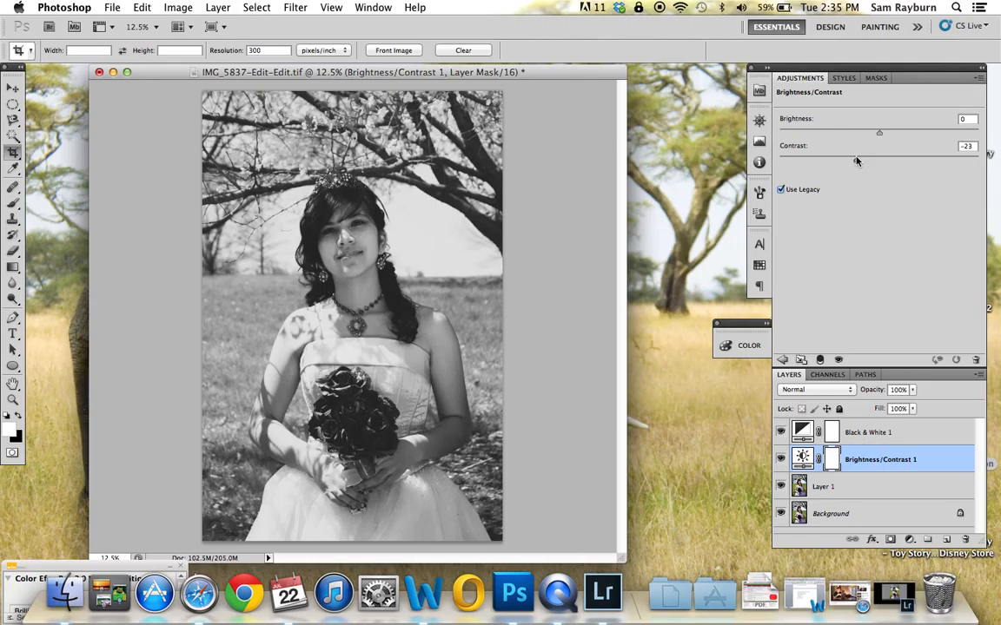
pyautogui.moveTo(857, 161); pyautogui.dragTo(859, 161)
# Step: Start saving the image under a new name, entering after_three.tif as the file name
pyautogui.click(111, 7)
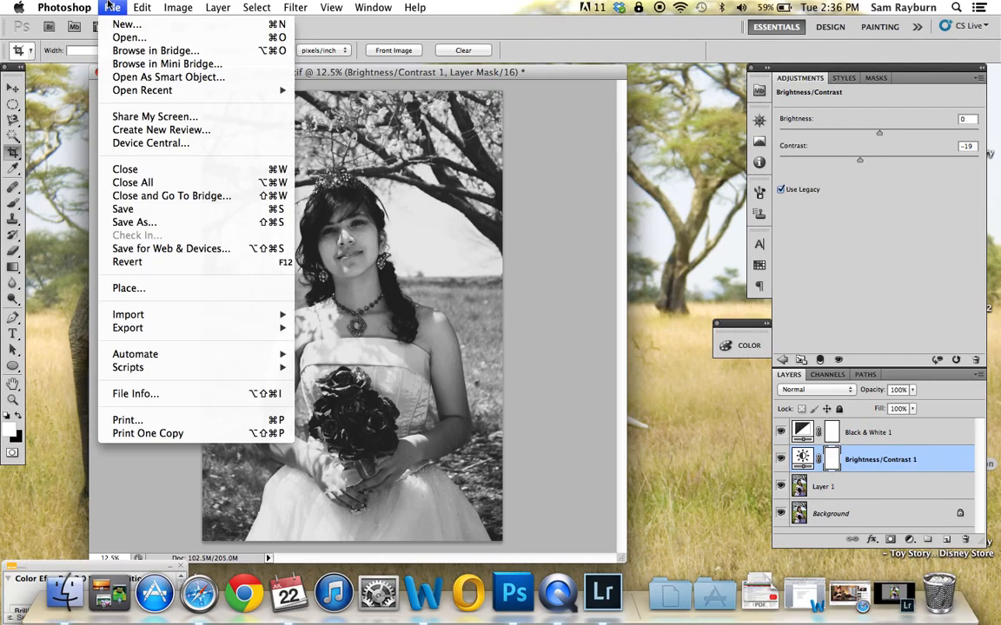
pyautogui.click(155, 225)
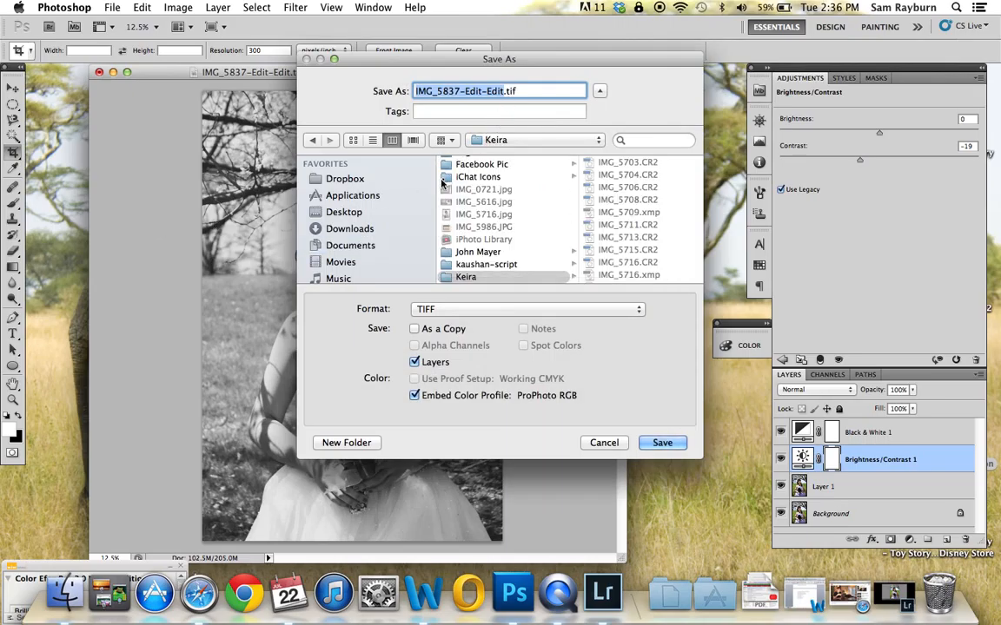
pyautogui.press('BackSpace')
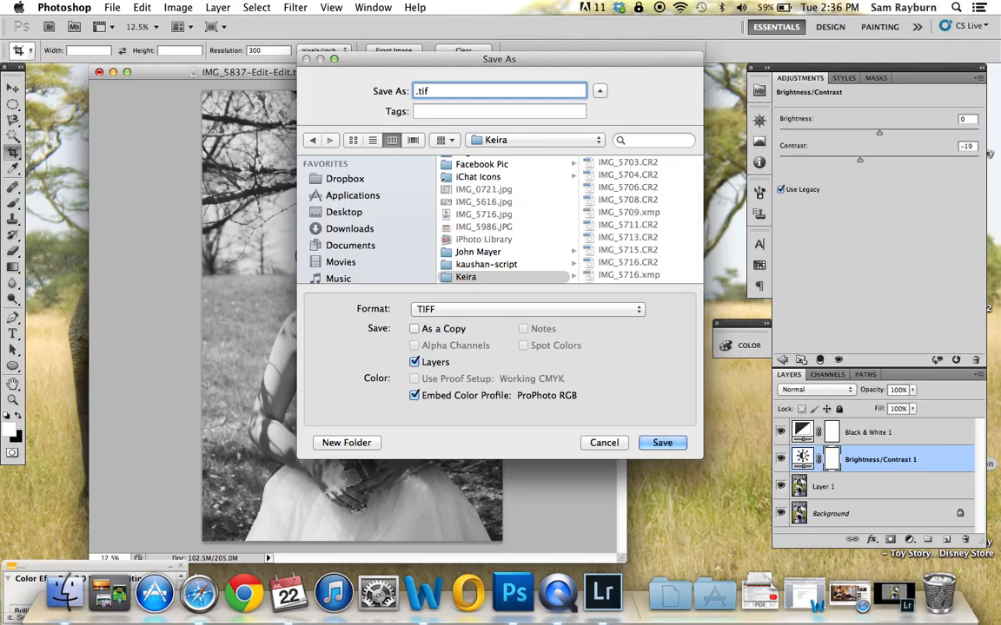
pyautogui.write('after_thre')
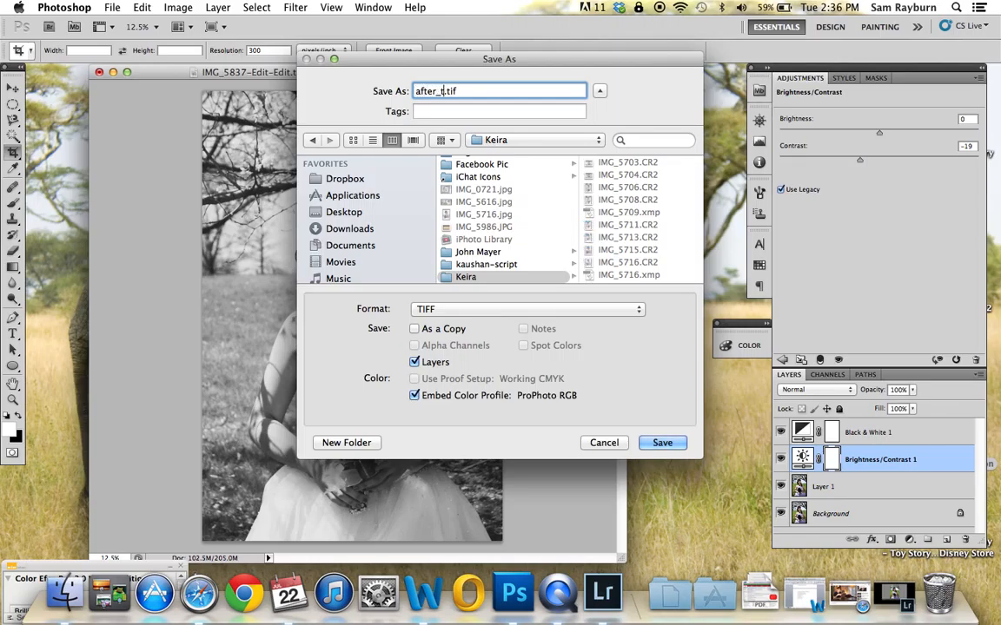
pyautogui.write('e')
# Step: Save the TIFF in the Desktop's Summer 2014 > Independent folder, accepting the preset TIFF options and including layers
pyautogui.click(357, 213)
pyautogui.click(467, 199)
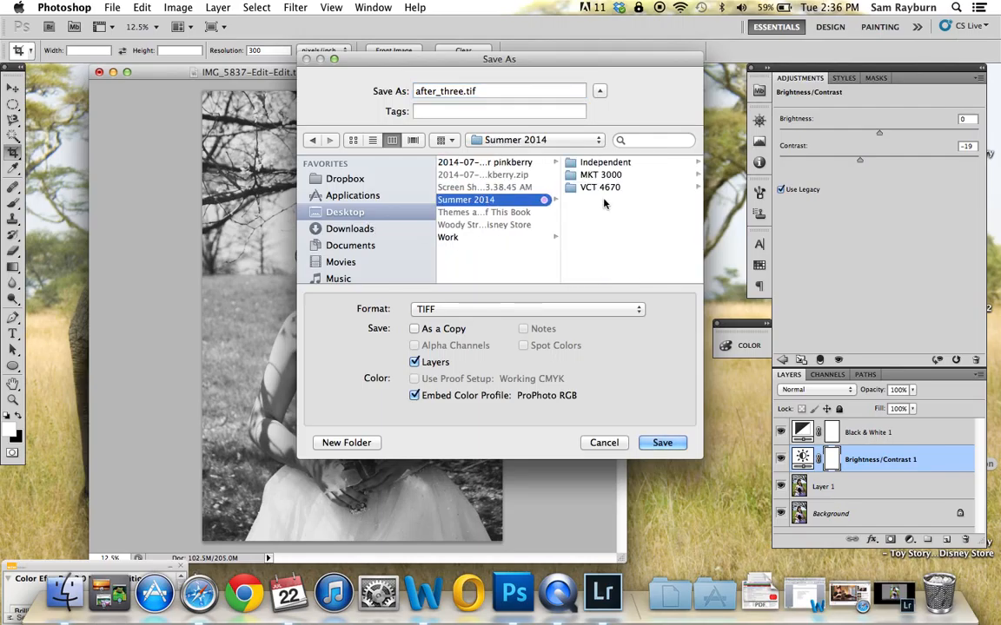
pyautogui.click(601, 187)
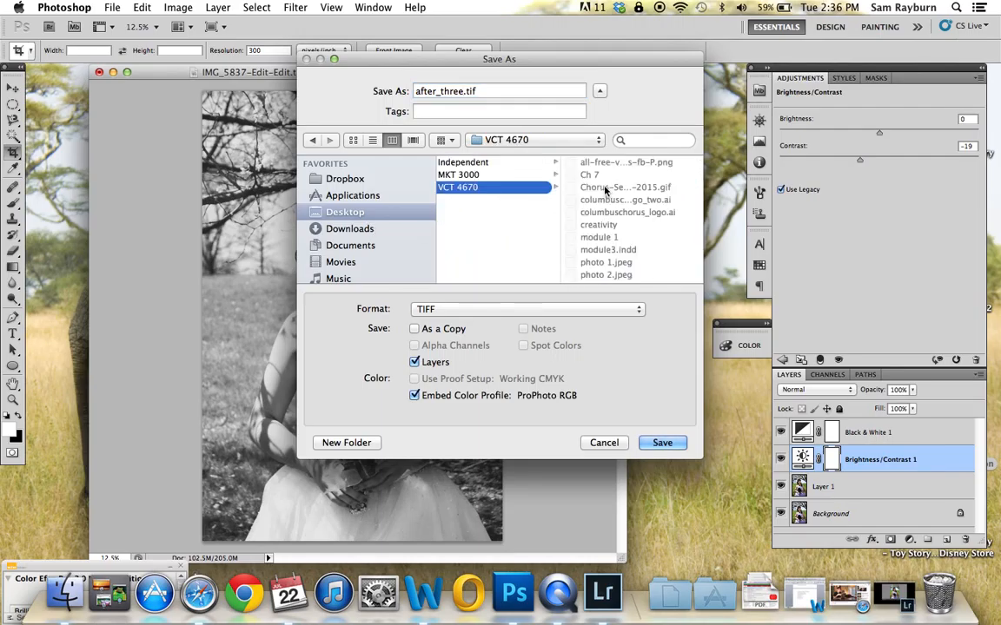
pyautogui.click(513, 163)
pyautogui.click(658, 443)
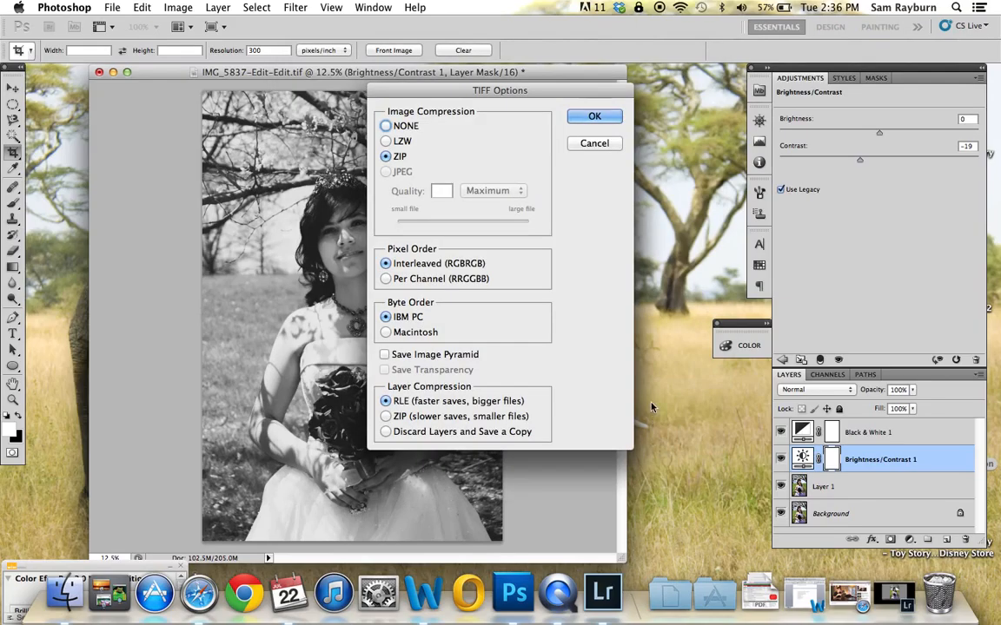
pyautogui.click(588, 117)
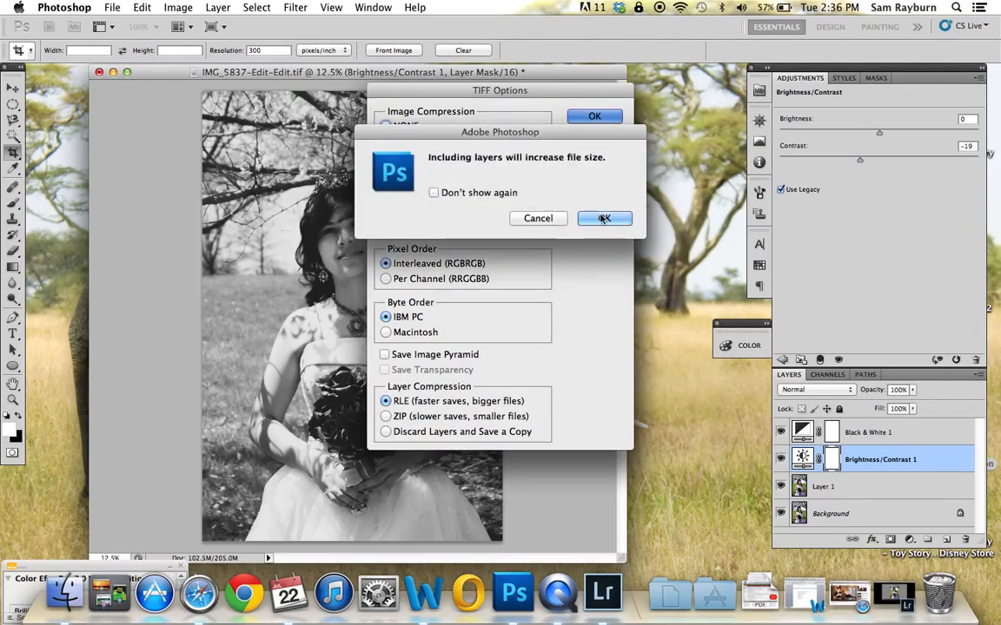
pyautogui.click(601, 217)
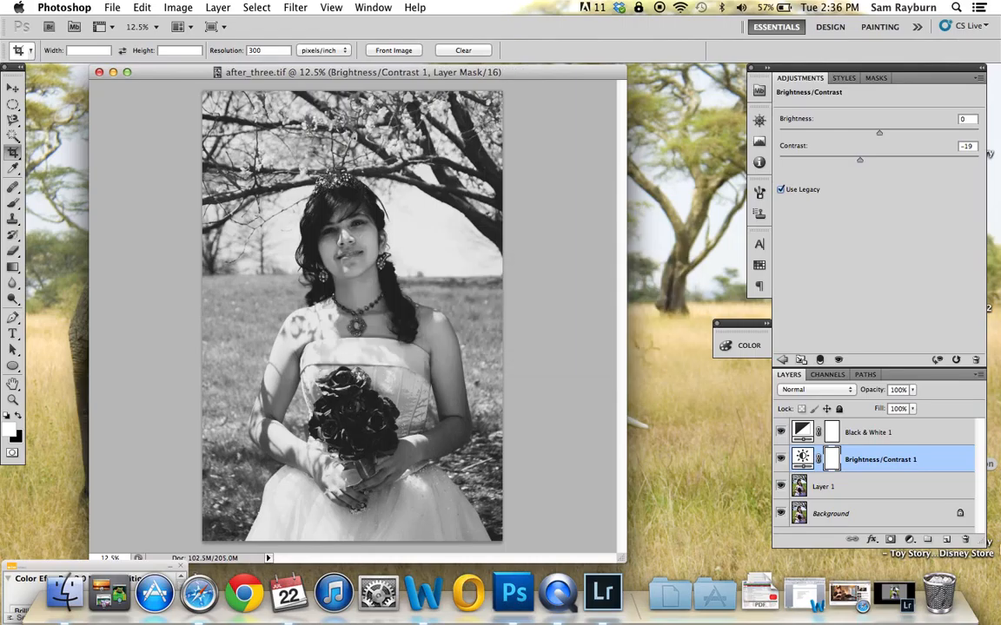
# Step: Delete the Brightness/Contrast, Black & White and Layer 1 layers, leaving only the Background
pyautogui.moveTo(868, 459); pyautogui.dragTo(967, 539)
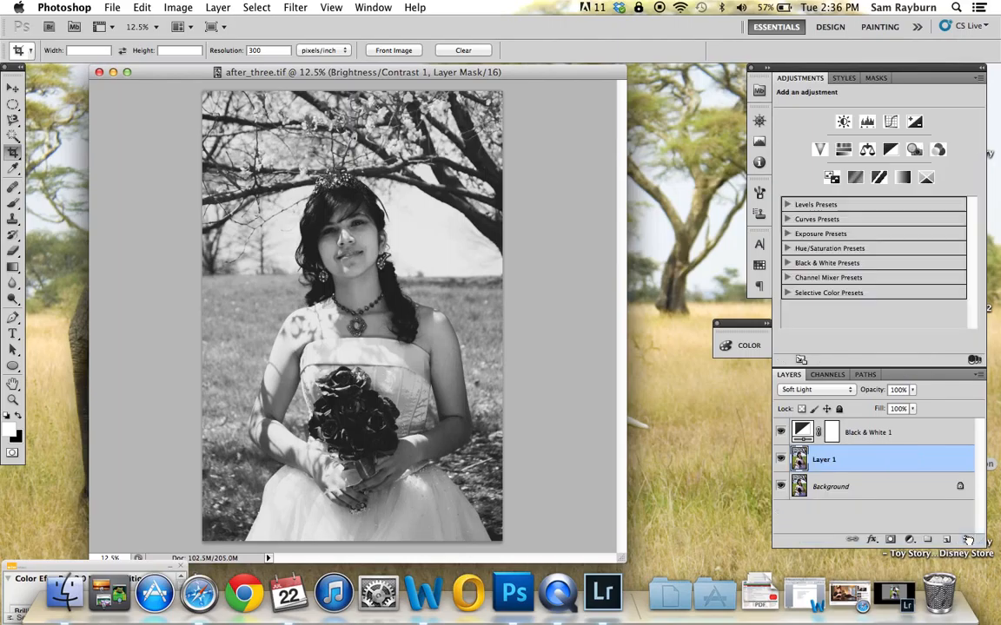
pyautogui.click(887, 440)
pyautogui.moveTo(887, 439); pyautogui.dragTo(965, 540)
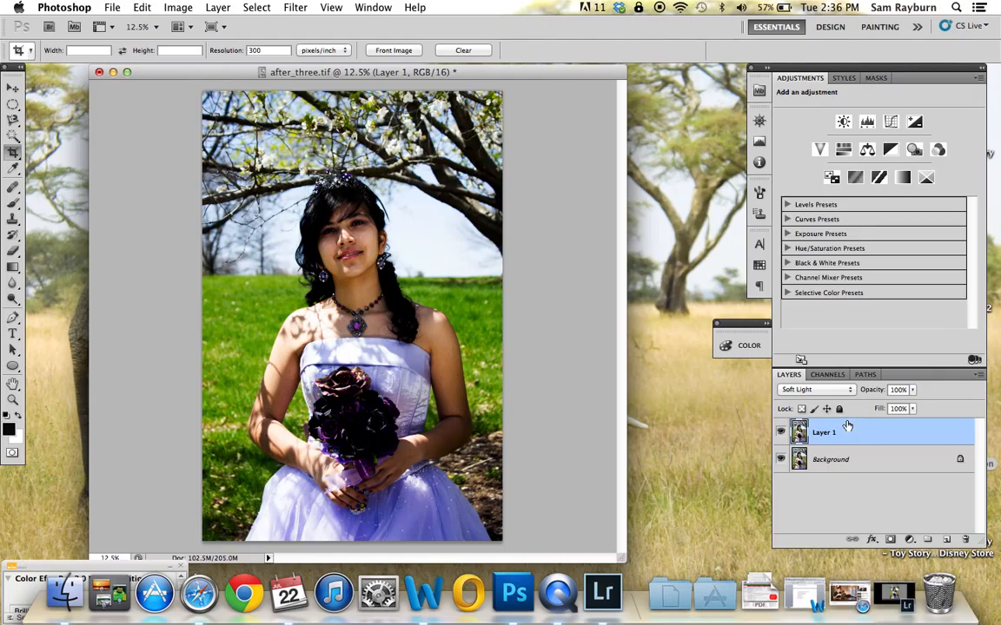
pyautogui.moveTo(858, 432); pyautogui.dragTo(966, 539)
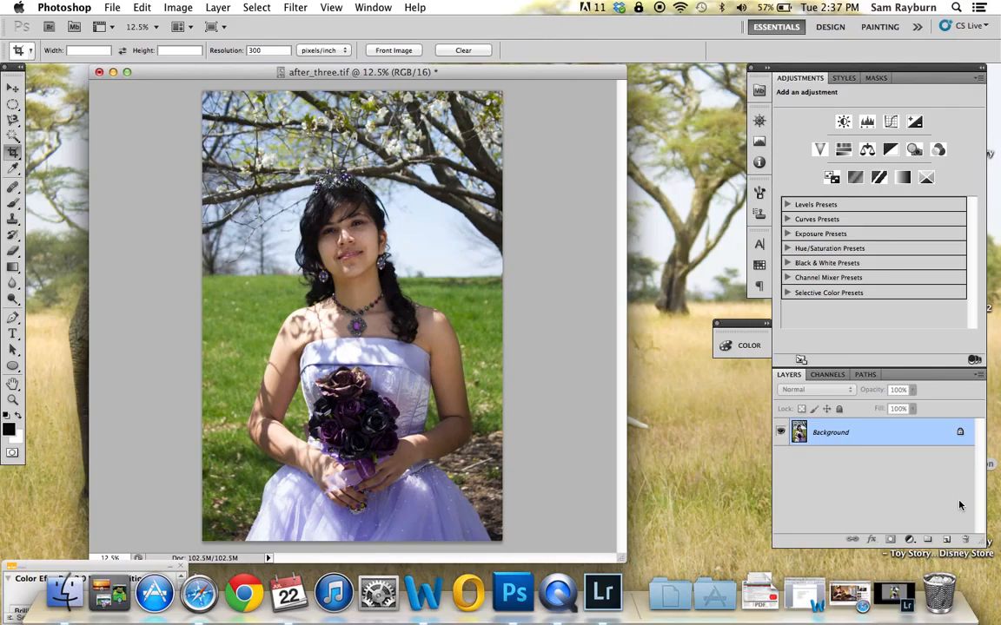
# Step: Duplicate the Background layer and add a Channel Mixer adjustment above the copy with Monochrome enabled
pyautogui.press('super+j')
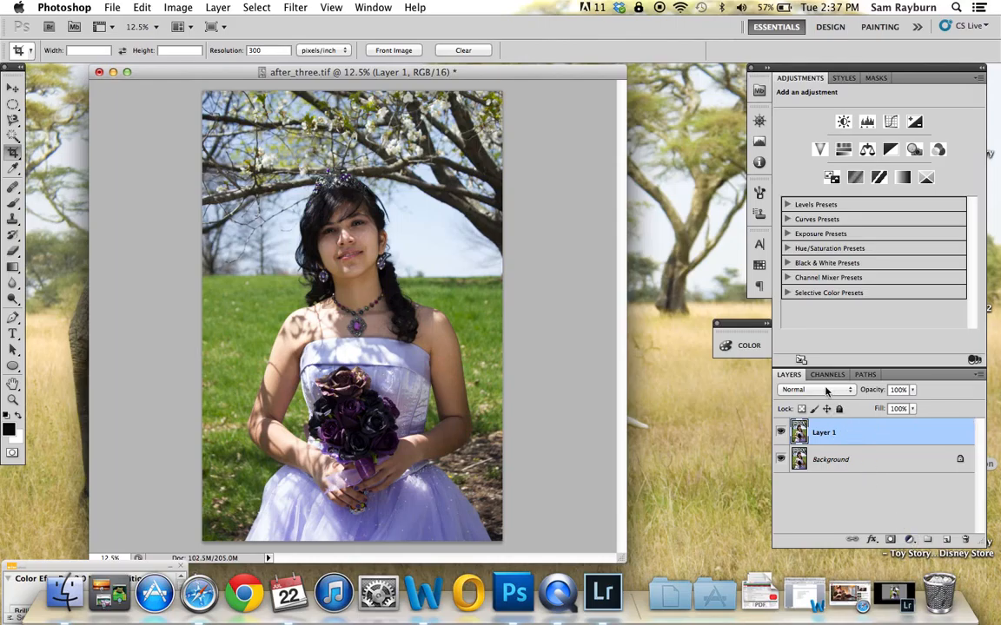
pyautogui.click(909, 540)
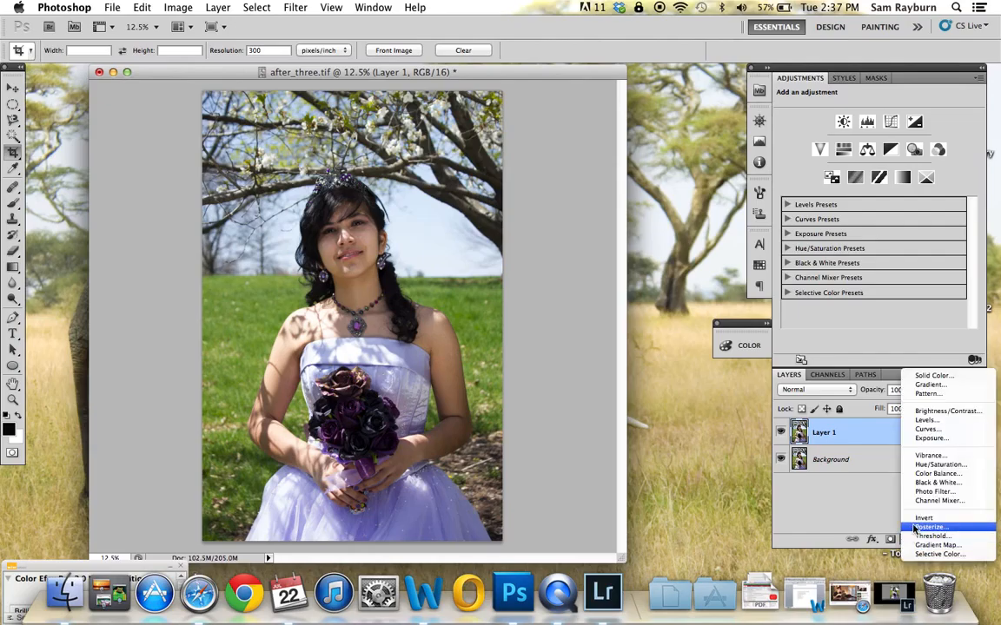
pyautogui.click(931, 502)
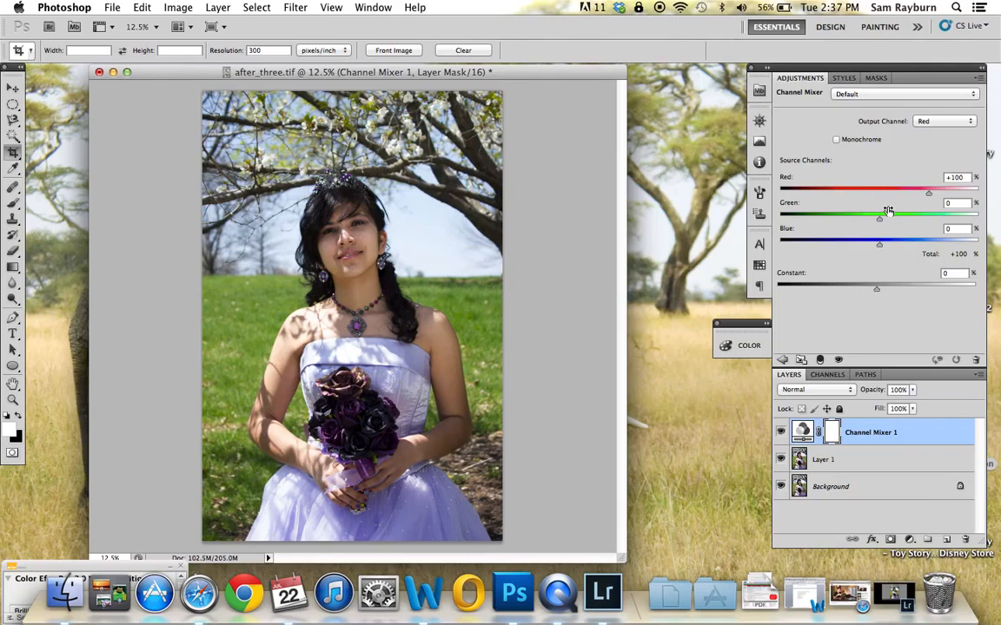
pyautogui.click(835, 140)
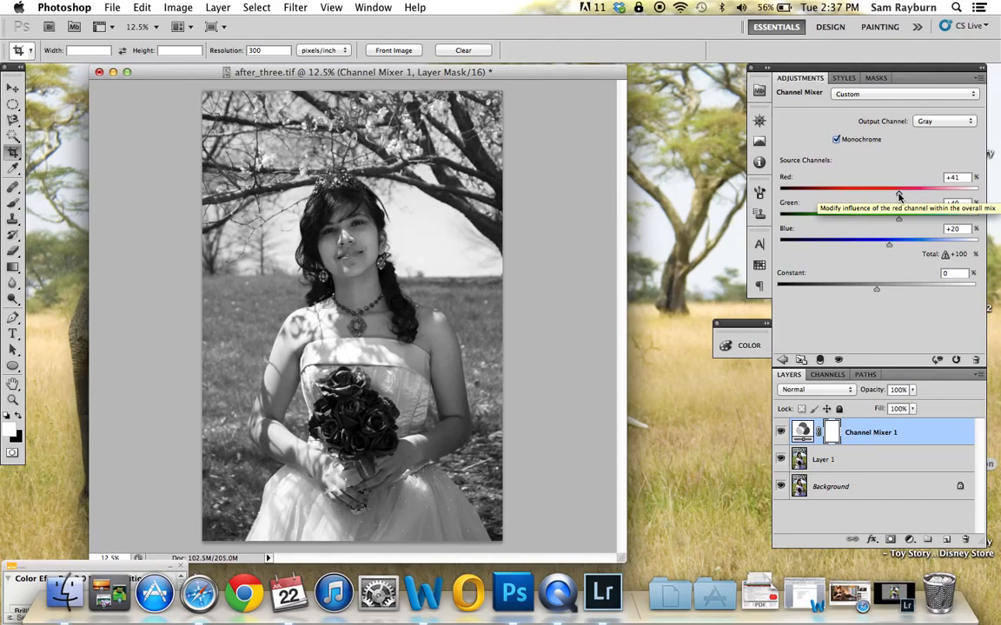
# Step: Set the monochrome Channel Mixer to Red +15, Green +67, Blue -1 and Constant +11, then switch to the Move tool
pyautogui.moveTo(899, 195)
pyautogui.mouseDown()
pyautogui.moveTo(882, 196)
pyautogui.moveTo(926, 202)
pyautogui.moveTo(890, 199)
pyautogui.mouseUp()
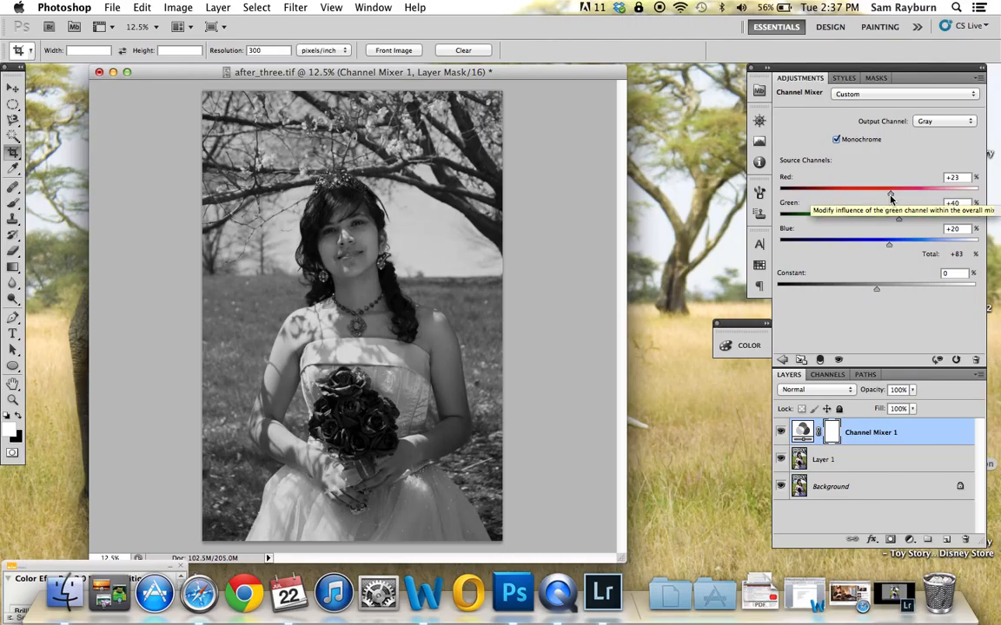
pyautogui.moveTo(897, 222); pyautogui.dragTo(915, 226)
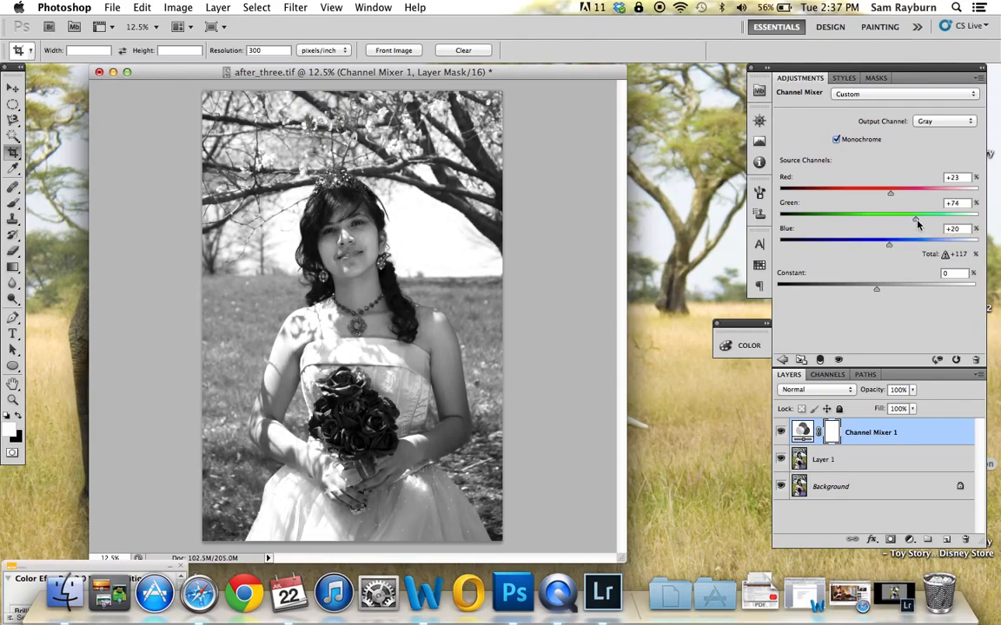
pyautogui.moveTo(917, 224); pyautogui.dragTo(877, 247)
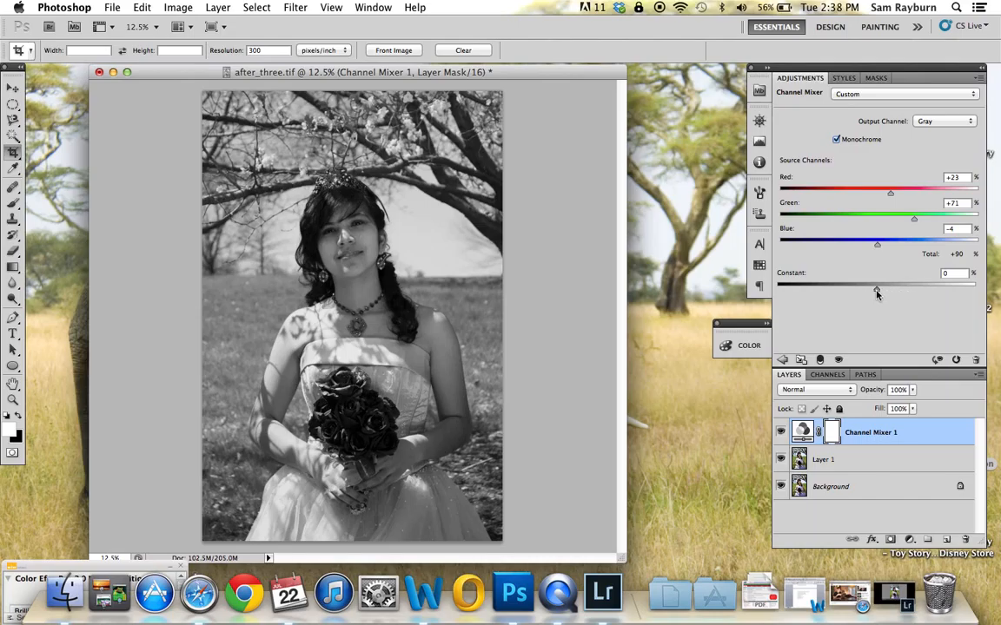
pyautogui.moveTo(876, 293)
pyautogui.mouseDown()
pyautogui.moveTo(916, 298)
pyautogui.moveTo(770, 292)
pyautogui.moveTo(881, 292)
pyautogui.mouseUp()
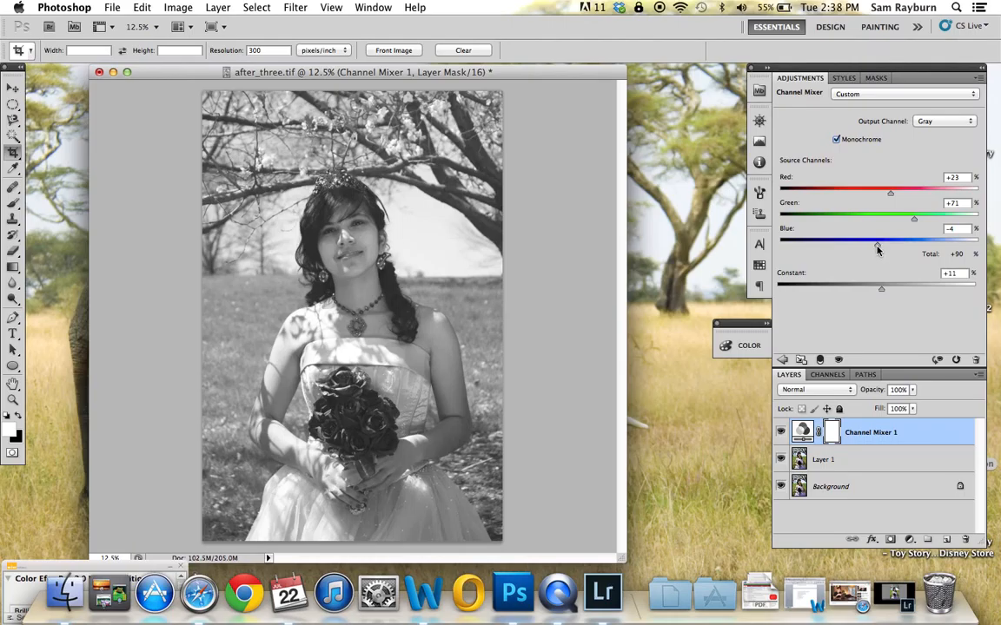
pyautogui.moveTo(878, 249); pyautogui.dragTo(886, 196)
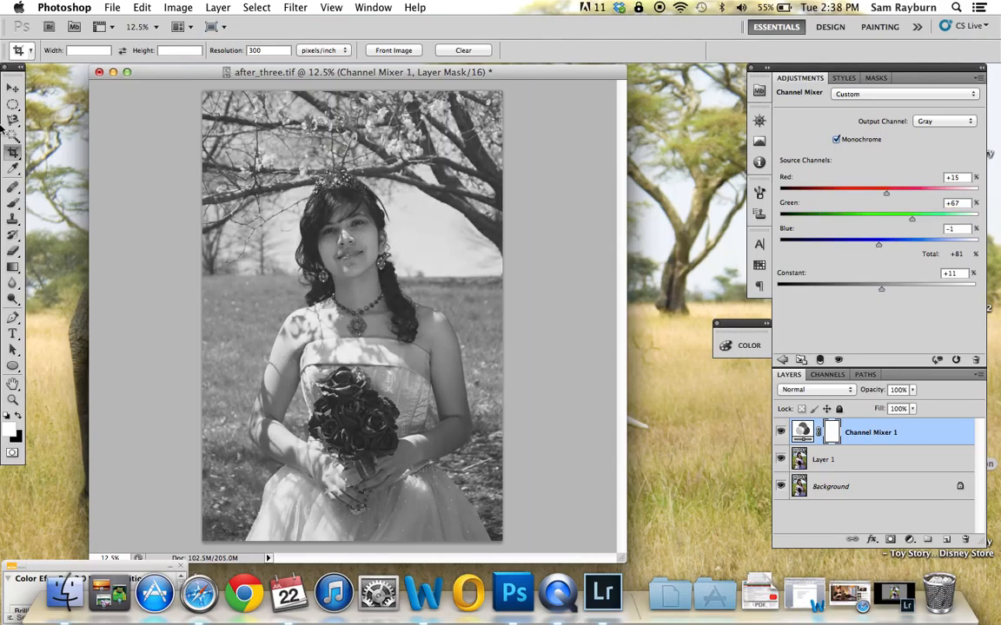
pyautogui.click(10, 90)
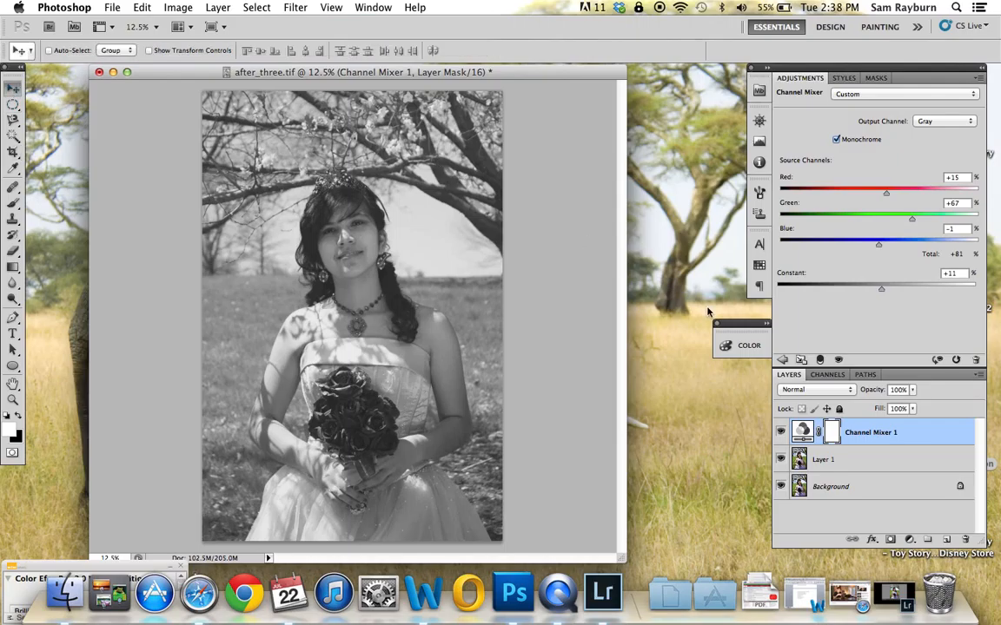